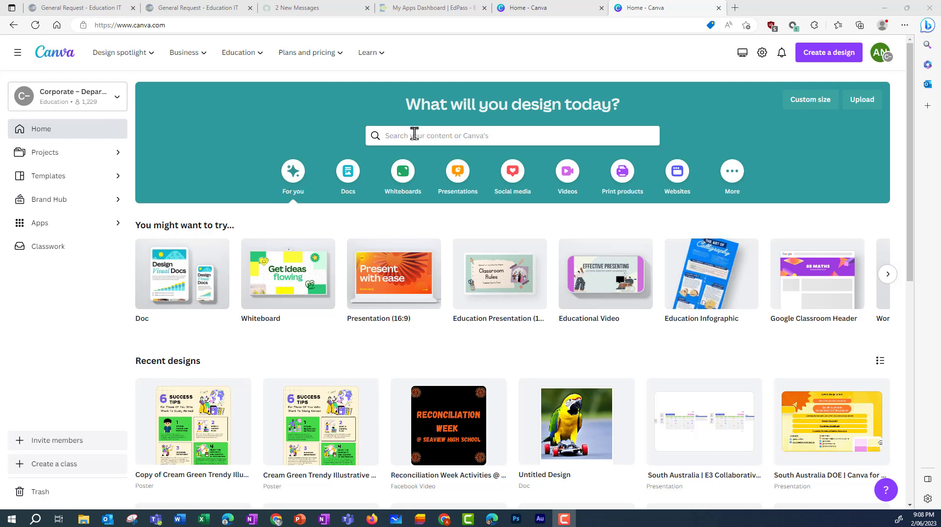
Search Canva templates for 'Infog', pick infographic poster, and browse down the results.
left_click(414, 135)
type("In")
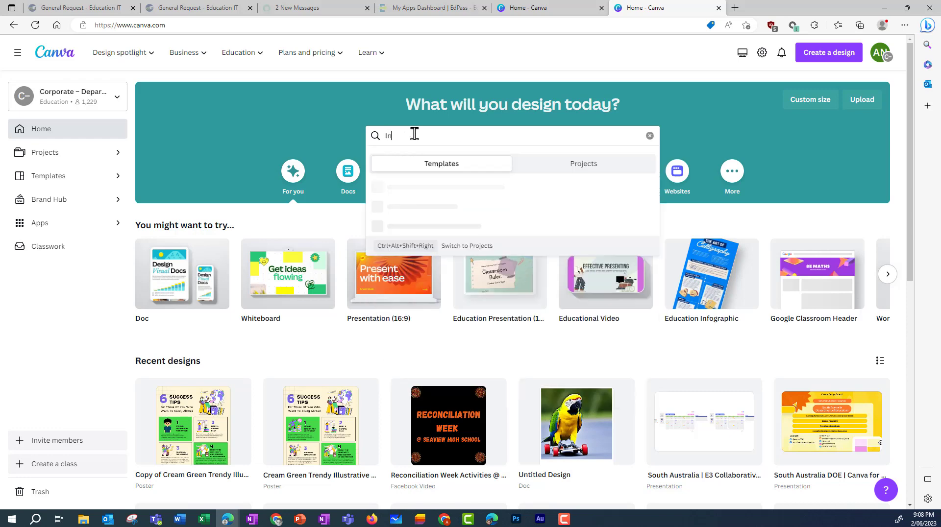
type("fogra")
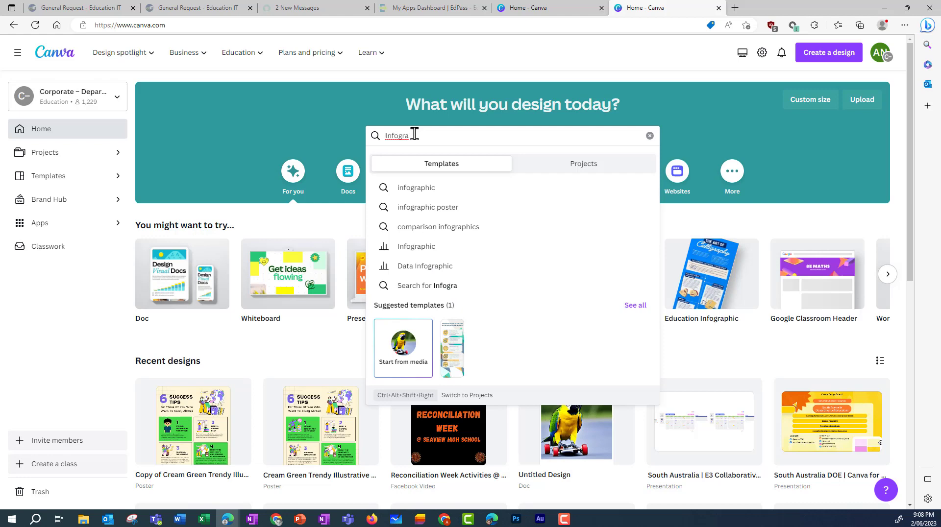
left_click(420, 212)
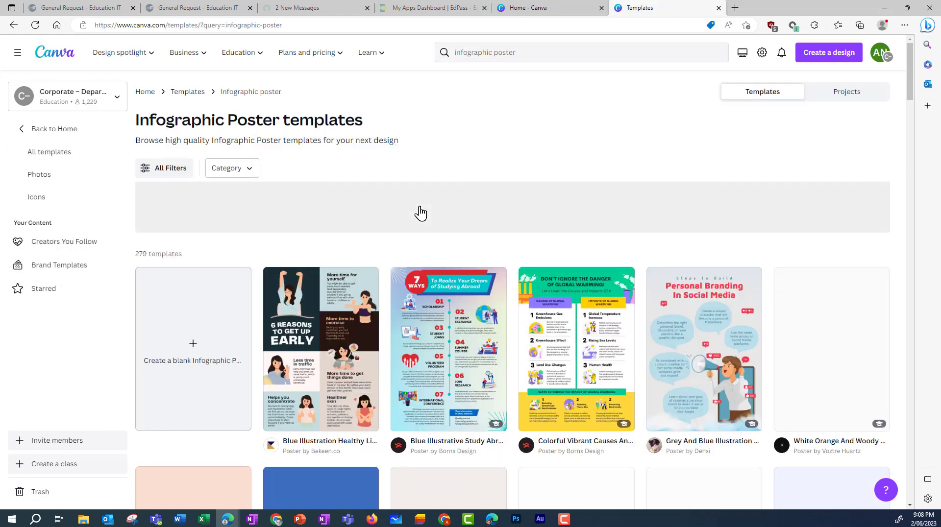
scroll(511, 271, "down", 10)
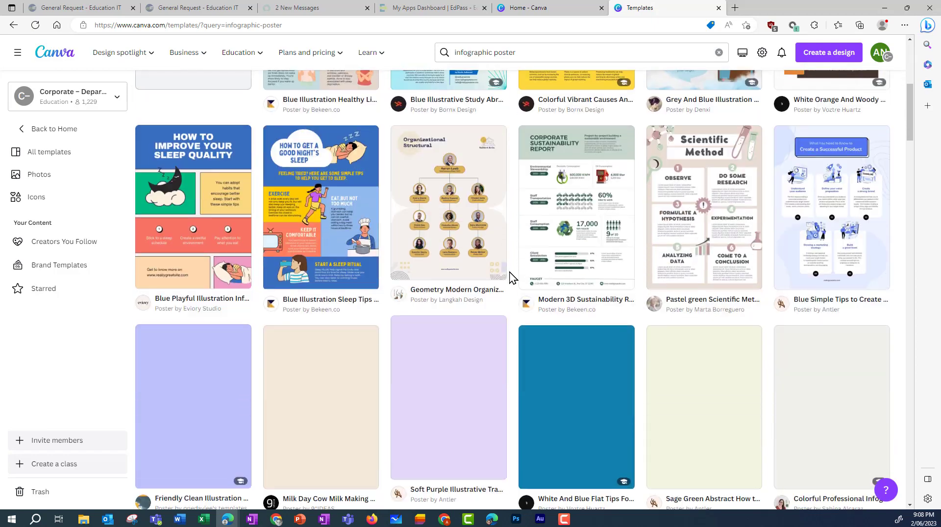
scroll(511, 277, "down", 6)
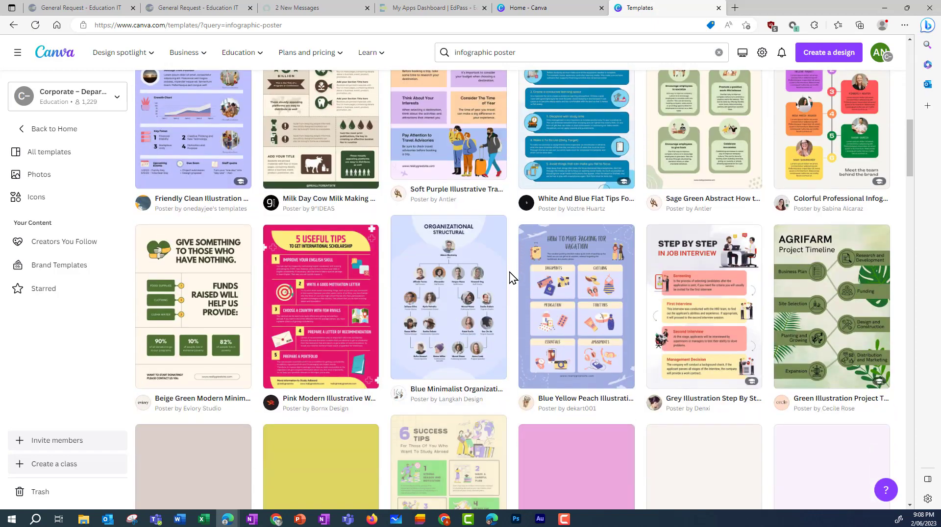
Open the 6 Success Tips template and share it to Google Classroom.
left_click(431, 305)
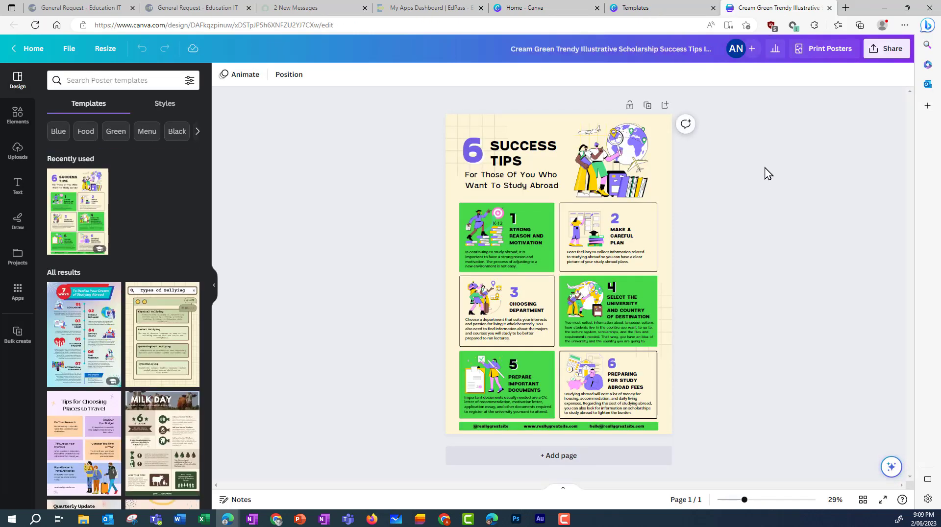
left_click(888, 52)
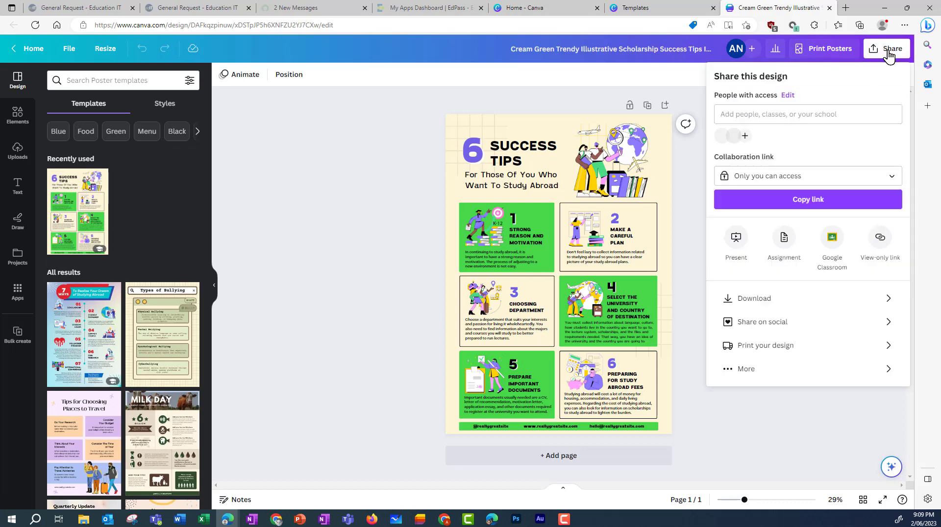
left_click(833, 242)
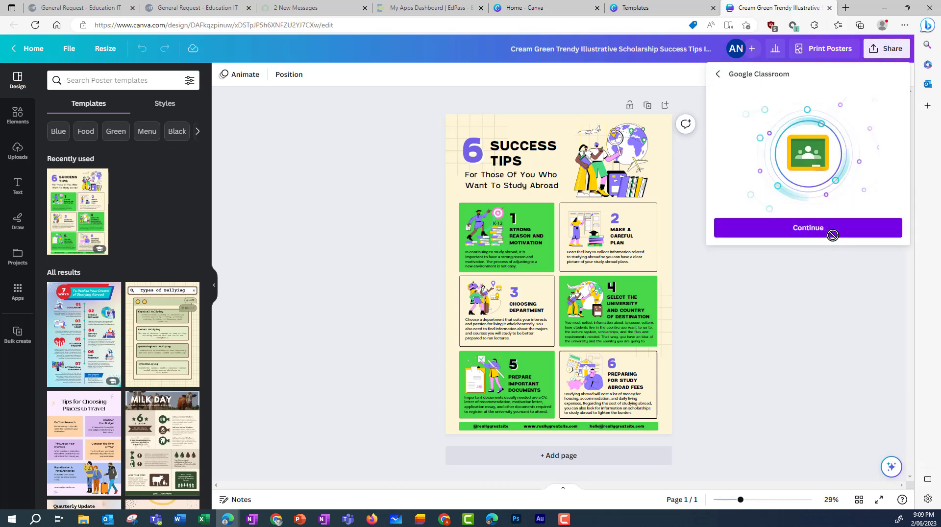
left_click(807, 228)
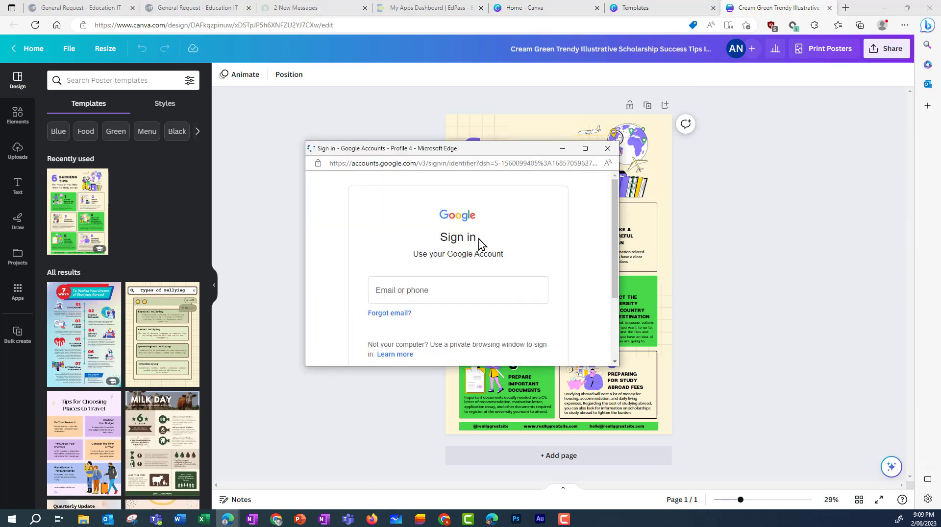
Sign in to Google and share the design to Test Class as a new assignment.
scroll(519, 274, "down", 2)
left_click(536, 309)
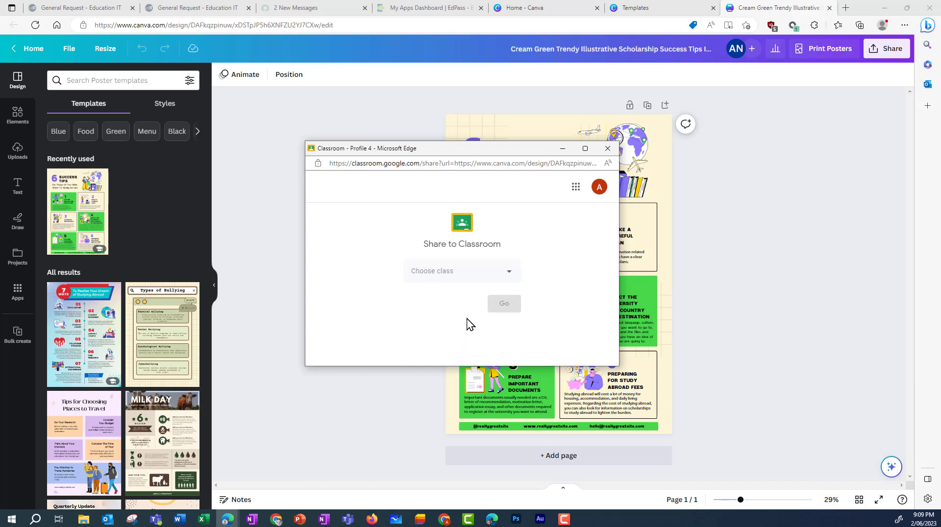
left_click(510, 277)
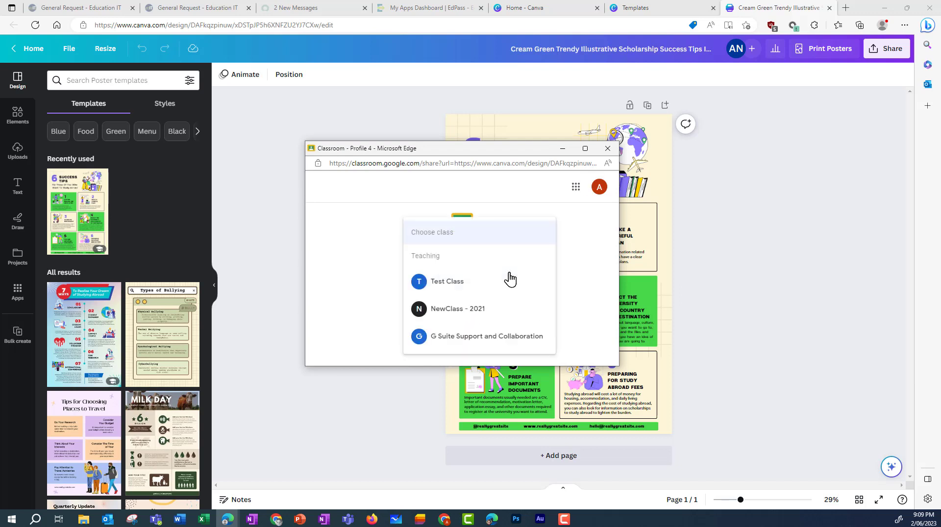
left_click(448, 289)
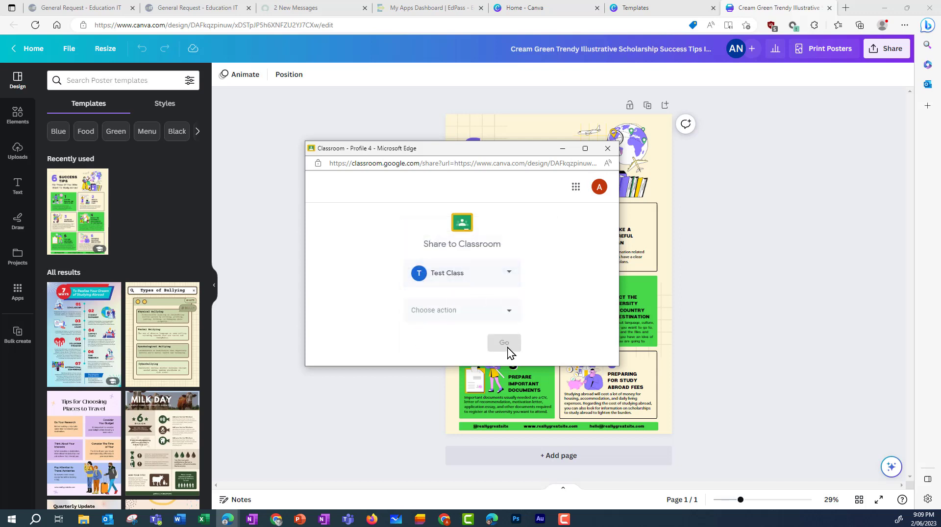
left_click(512, 321)
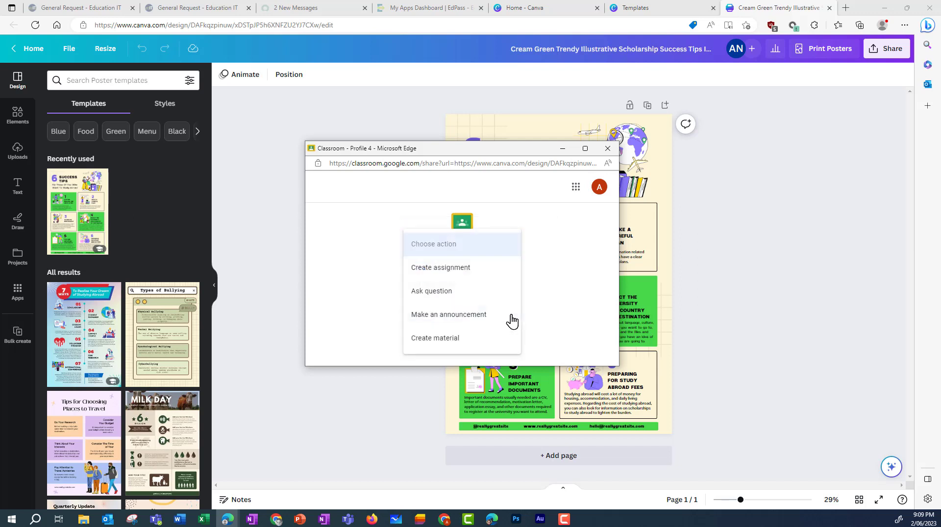
left_click(447, 271)
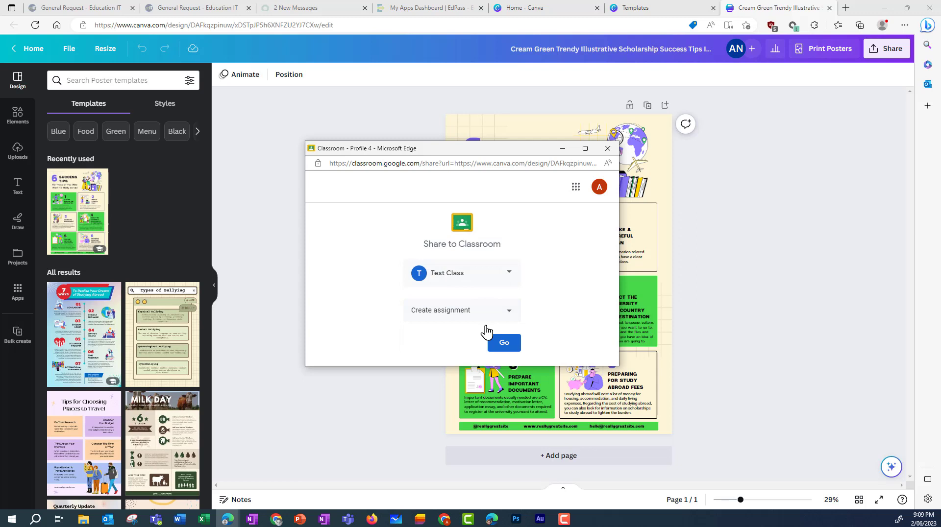
left_click(505, 344)
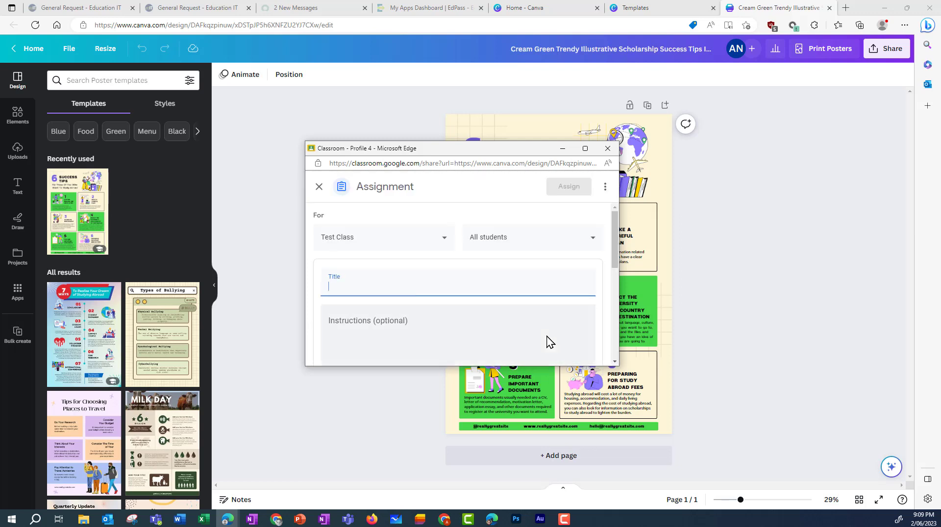
Title the assignment 'Canva Infographics' for all students and paste in the instructions.
type("Canva Infographics")
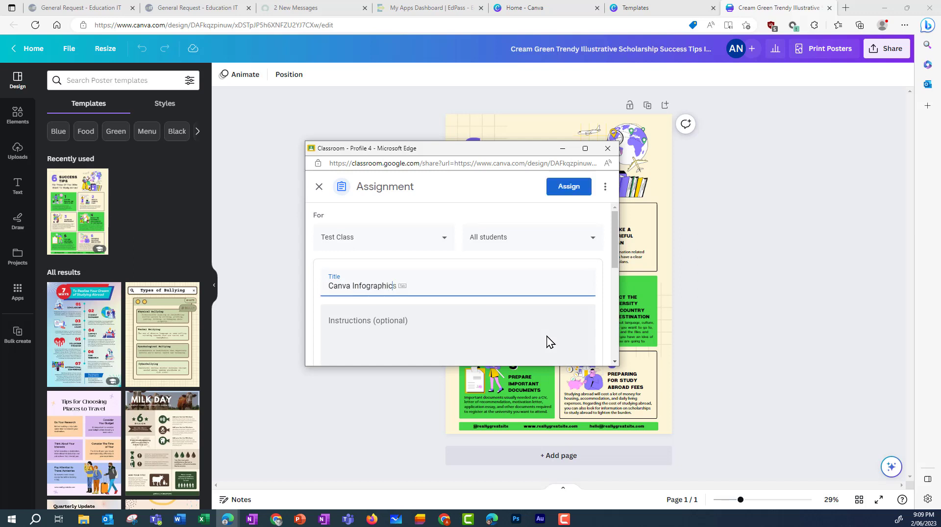
left_click(596, 239)
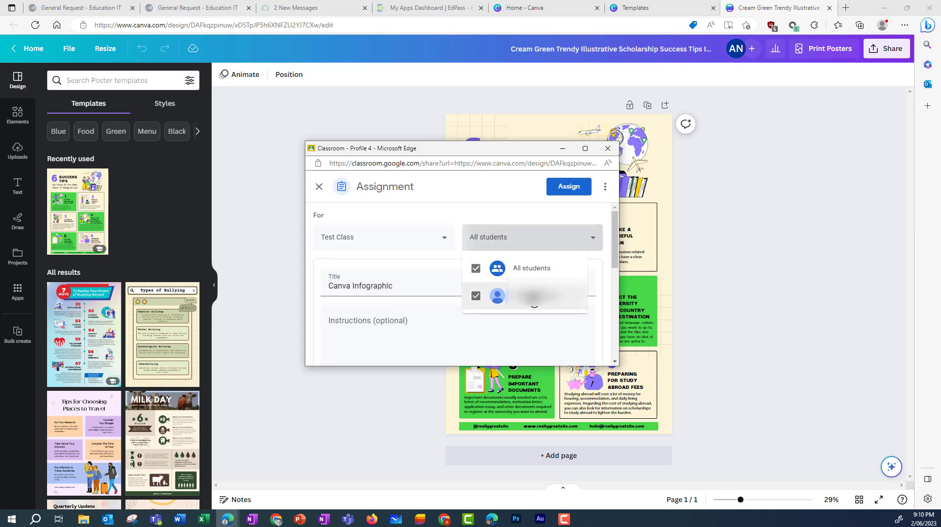
left_click(553, 335)
left_click(446, 325)
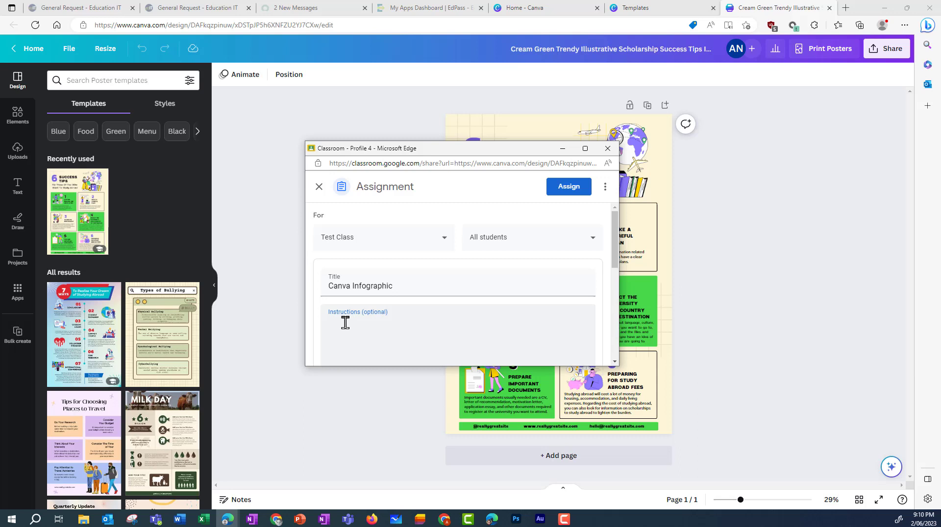
type("Use this infographic template. Modify it to show the 6 most important things you need to do in order to have a healthy lifestyle.")
Keep the assignment worth 100 points.
scroll(436, 333, "down", 3)
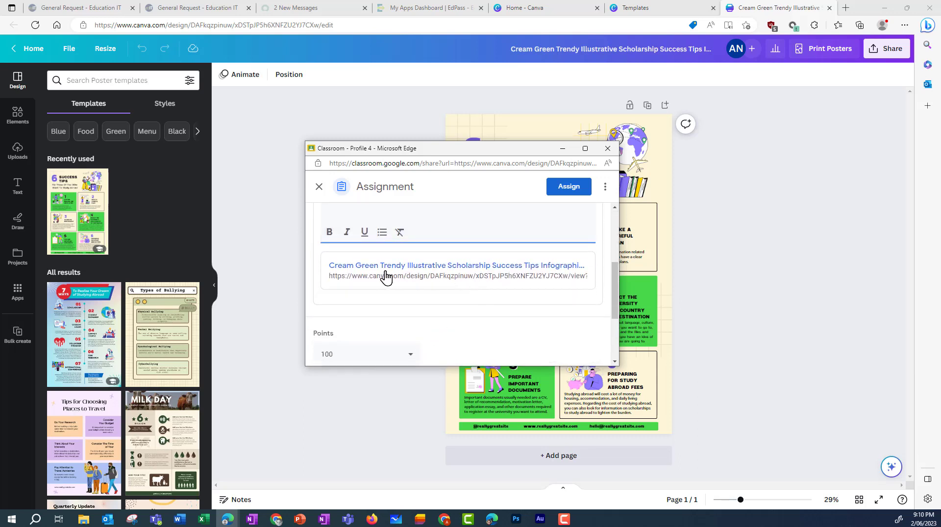
scroll(456, 319, "down", 1)
scroll(455, 320, "down", 1)
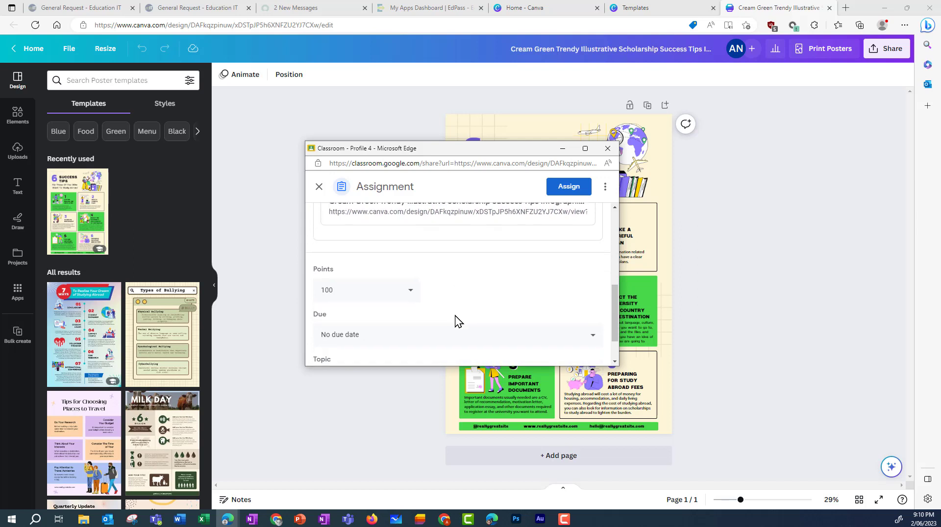
left_click(412, 283)
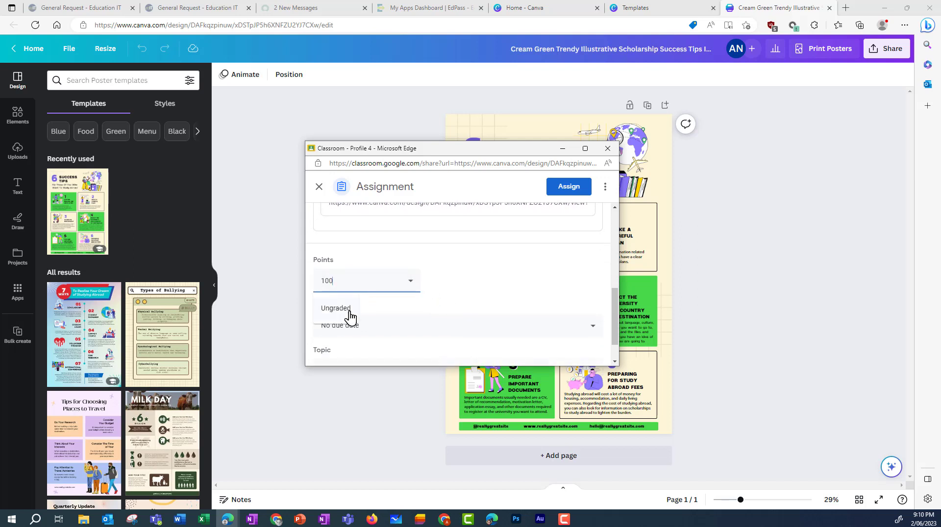
left_click(469, 274)
scroll(469, 273, "down", 1)
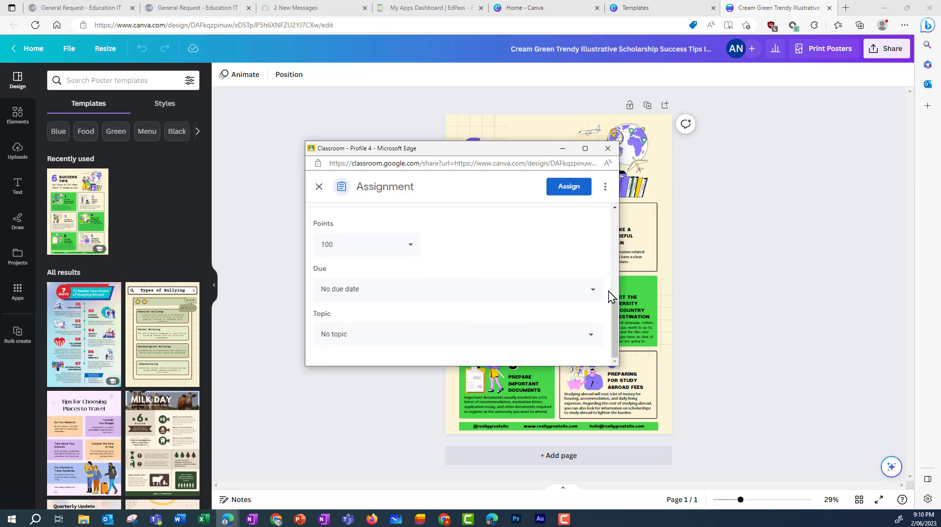
Set the assignment's due date to Tue, Jun 6, 2023.
left_click(590, 292)
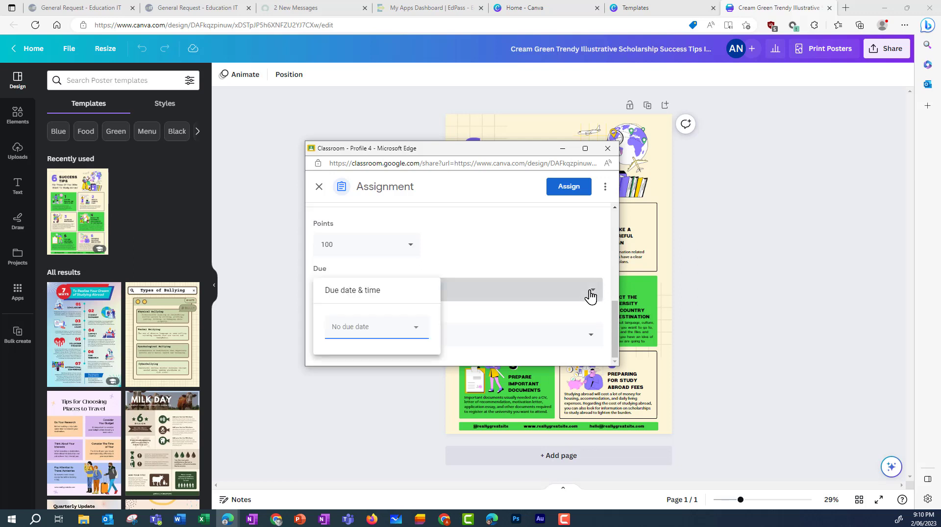
left_click(414, 331)
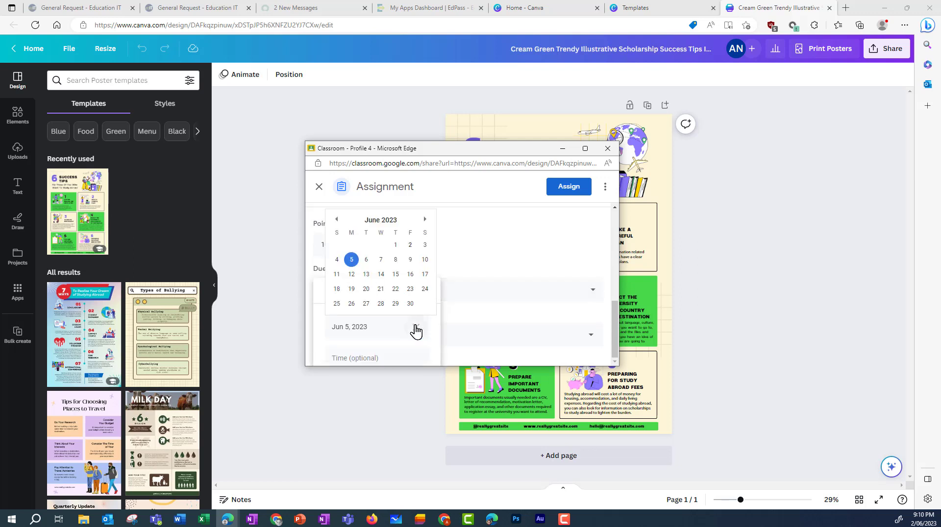
left_click(366, 260)
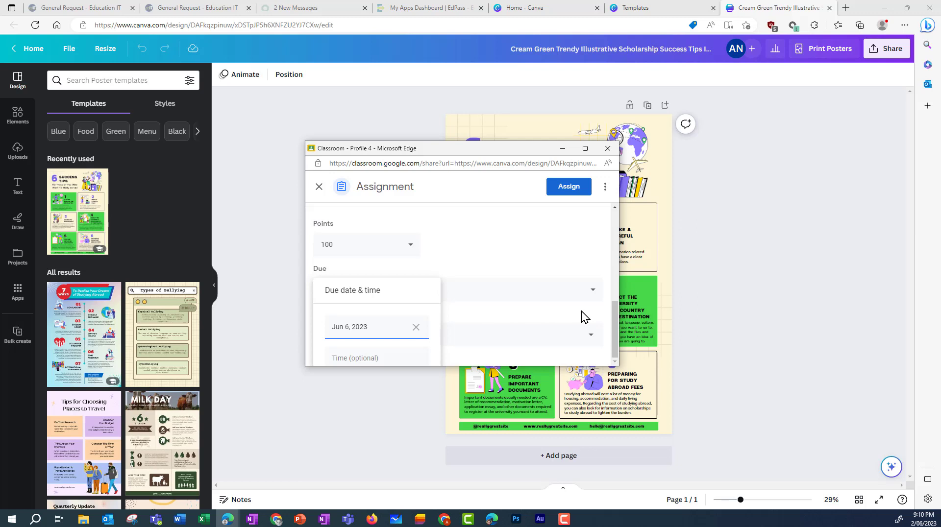
left_click(593, 341)
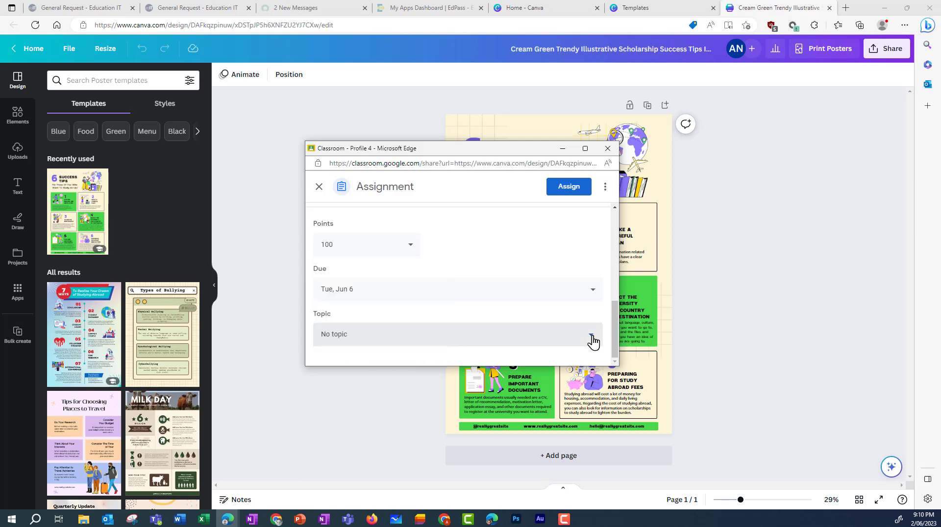
File the assignment under a new Design topic and assign it to the class.
left_click(593, 340)
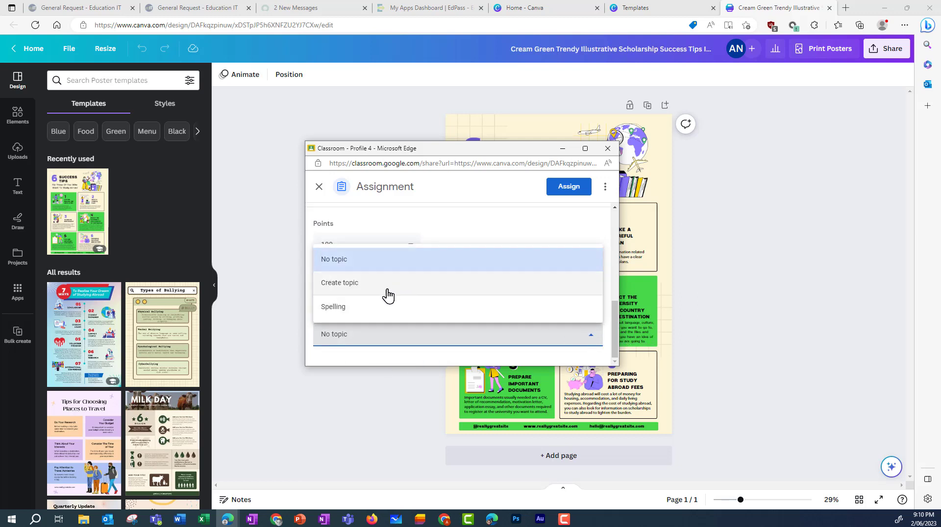
left_click(349, 283)
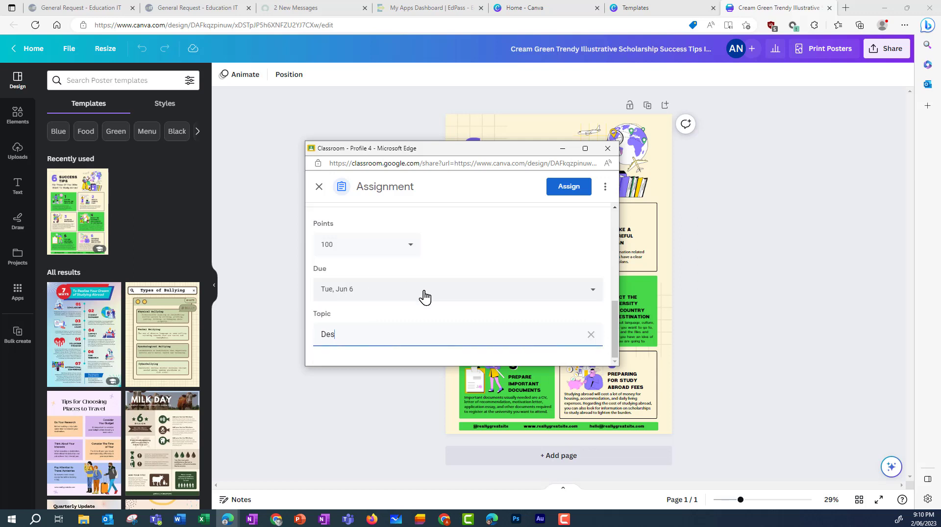
left_click(605, 188)
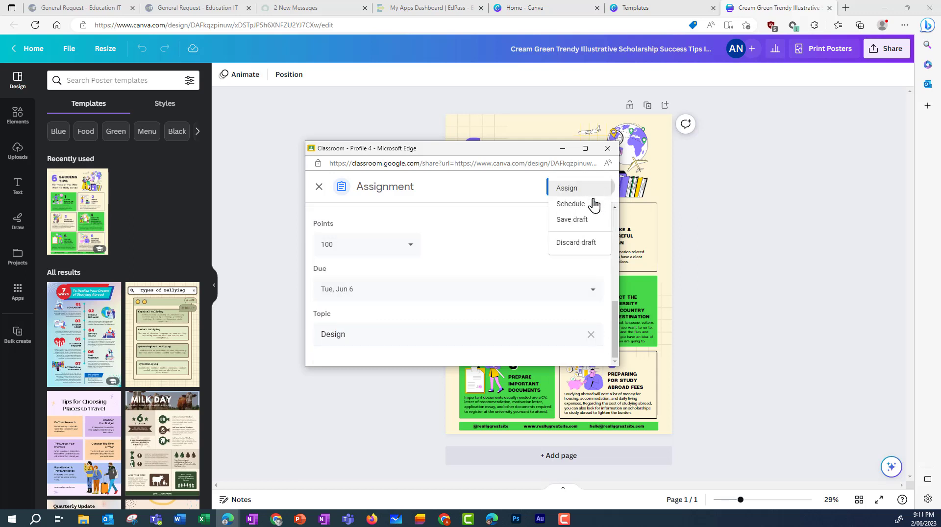
left_click(523, 239)
left_click(567, 190)
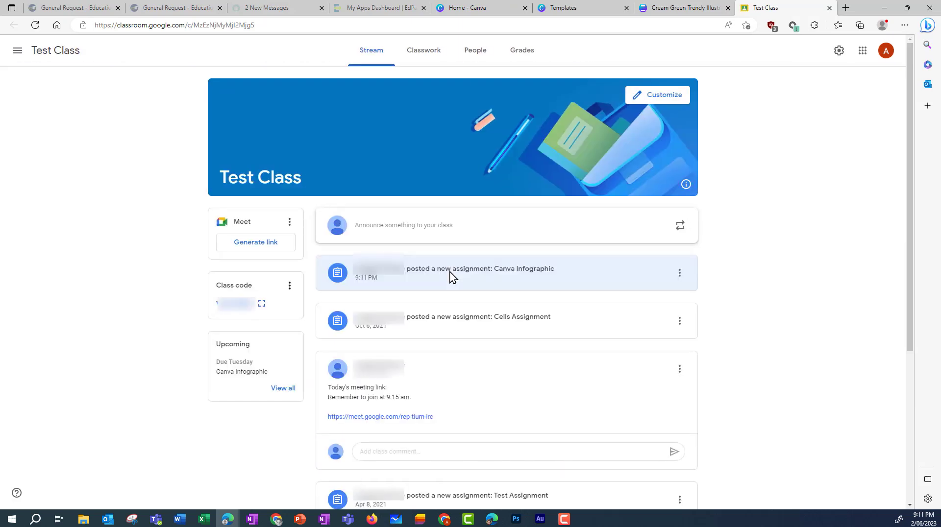
Check the Canva Infographic post's Student work and its Instructions.
left_click(509, 275)
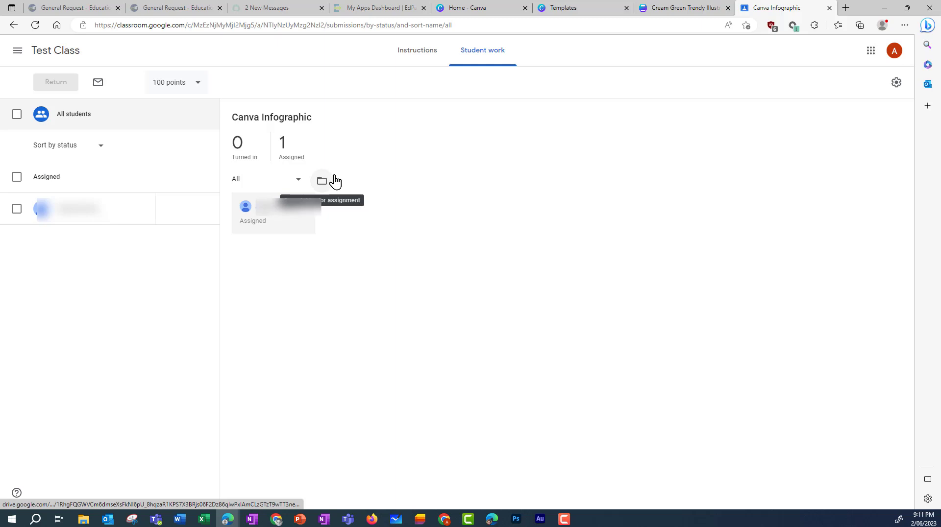
left_click(416, 58)
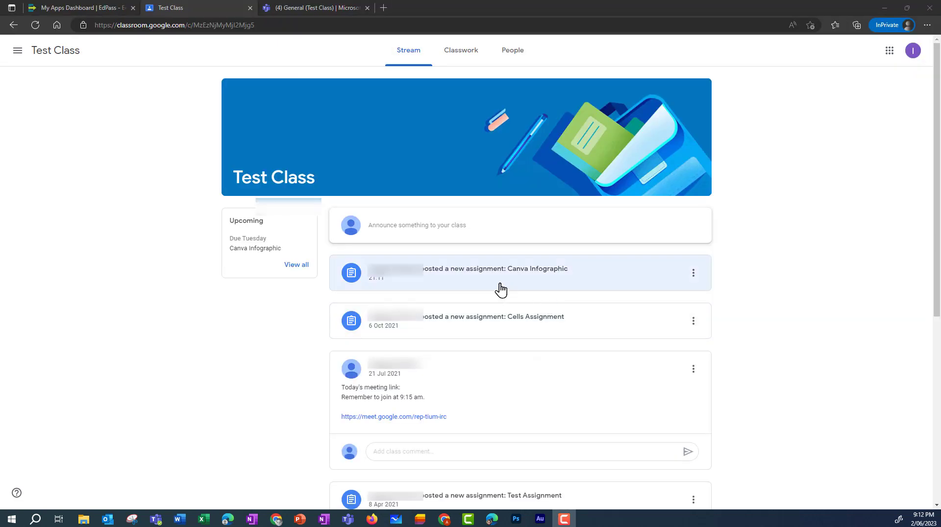
Open the Canva Infographic assignment and its attached Canva template link.
left_click(451, 284)
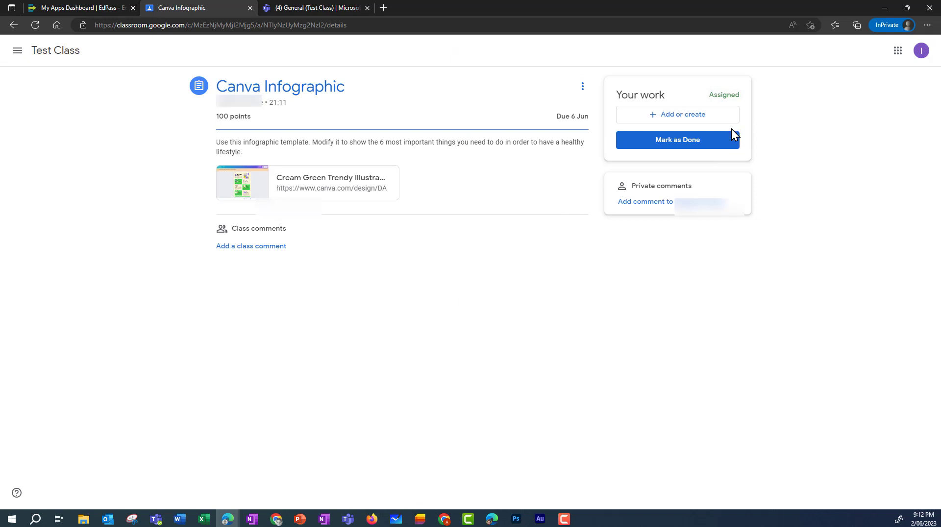
left_click(310, 189)
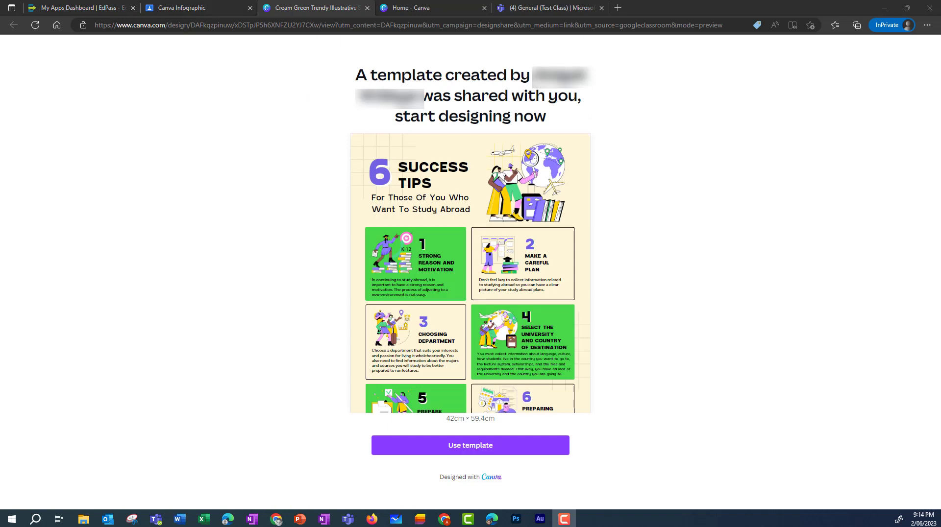
Copy the template, swap tip 1's image for a food fork-and-knife graphic, and rewrite the text.
left_click(476, 451)
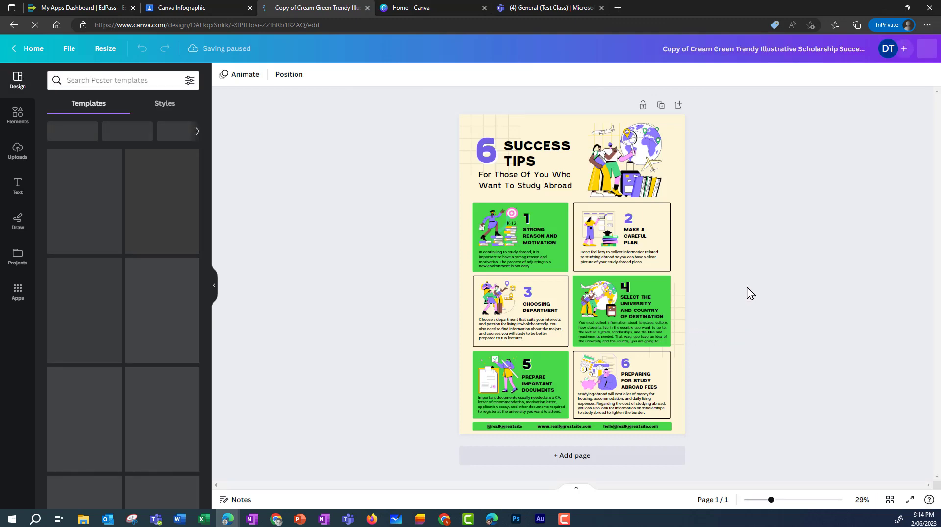
left_click(493, 233)
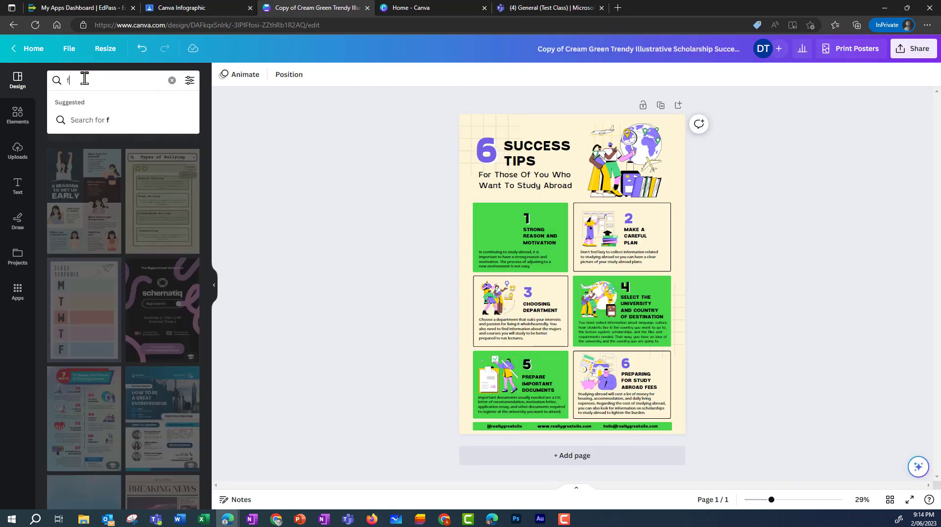
type("ood")
key("Return")
left_click_drag(110, 184, 495, 230)
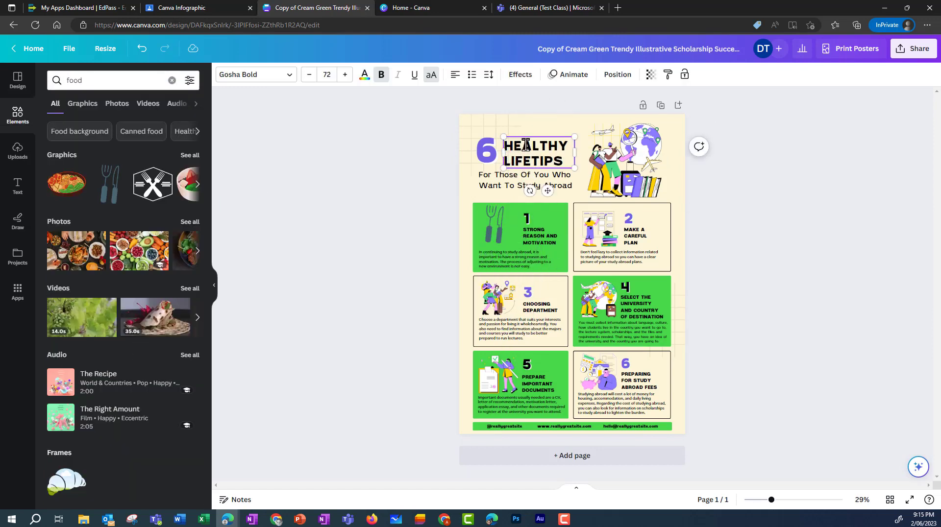
left_click(629, 239)
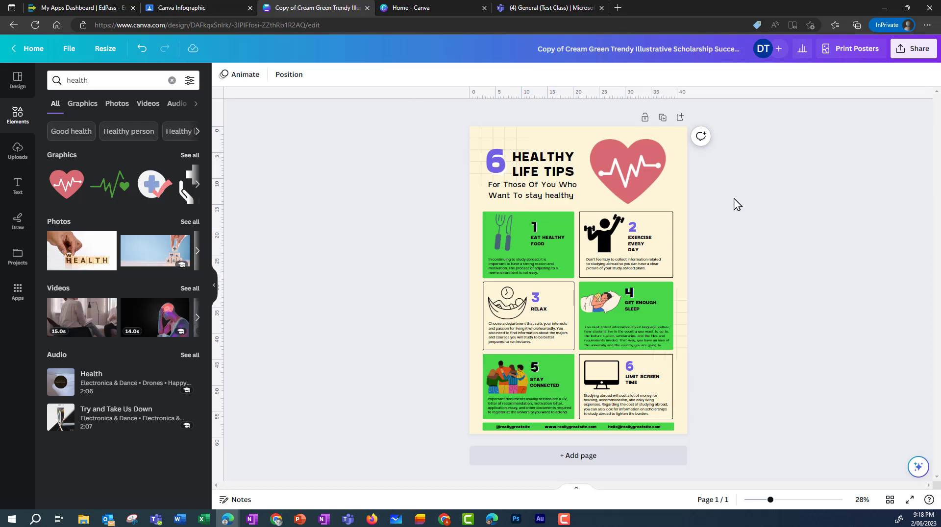
Set the collaboration link to Anyone with the link with Can edit, and copy it.
left_click(915, 49)
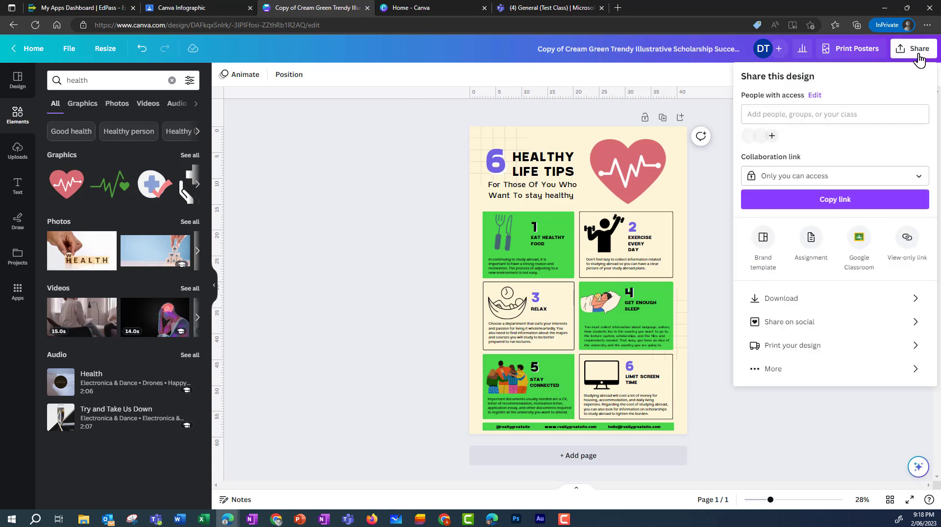
left_click(921, 175)
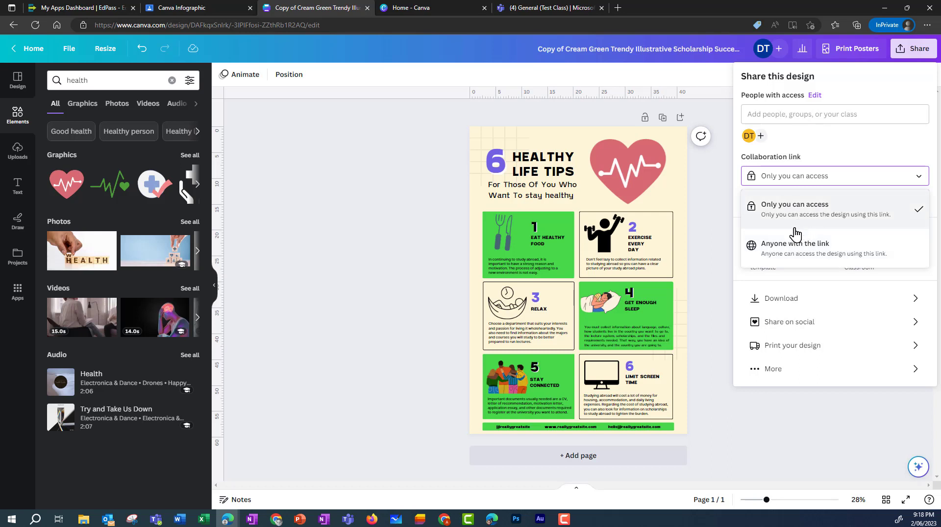
left_click(797, 247)
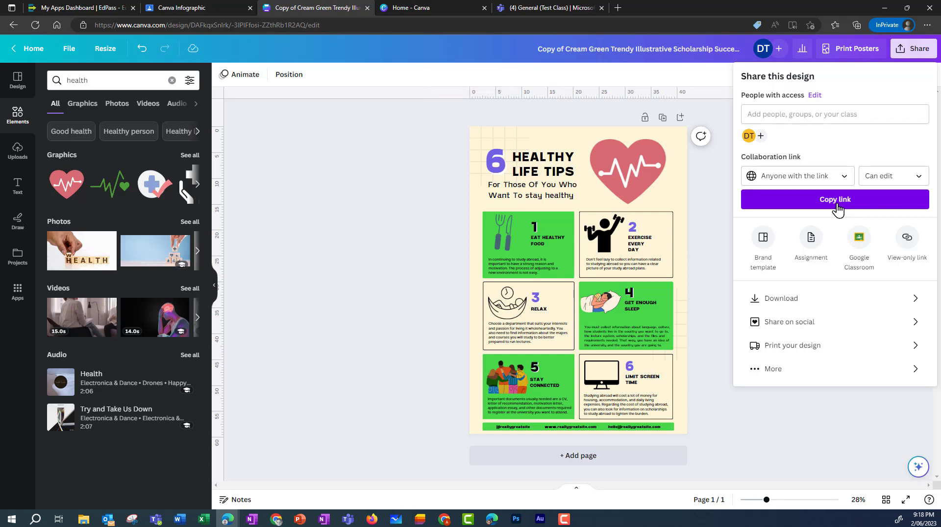
left_click(891, 183)
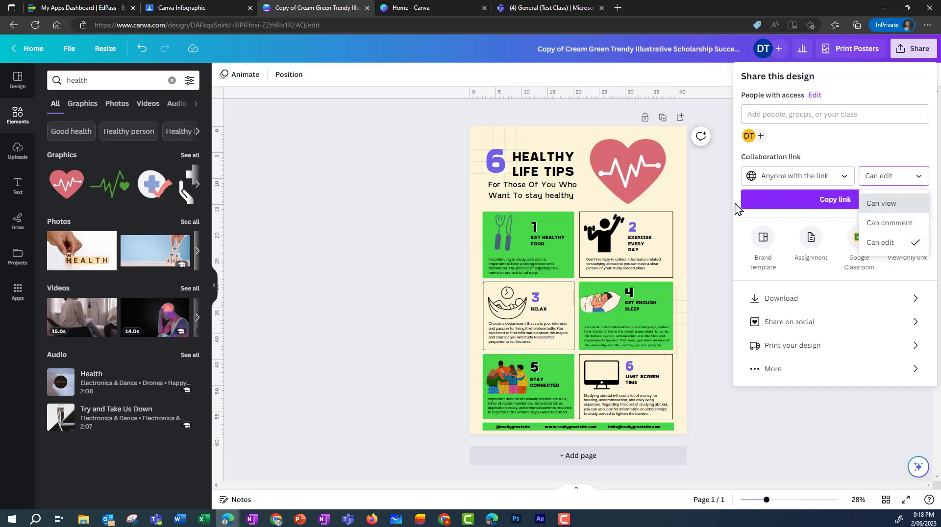
left_click(834, 208)
left_click(836, 208)
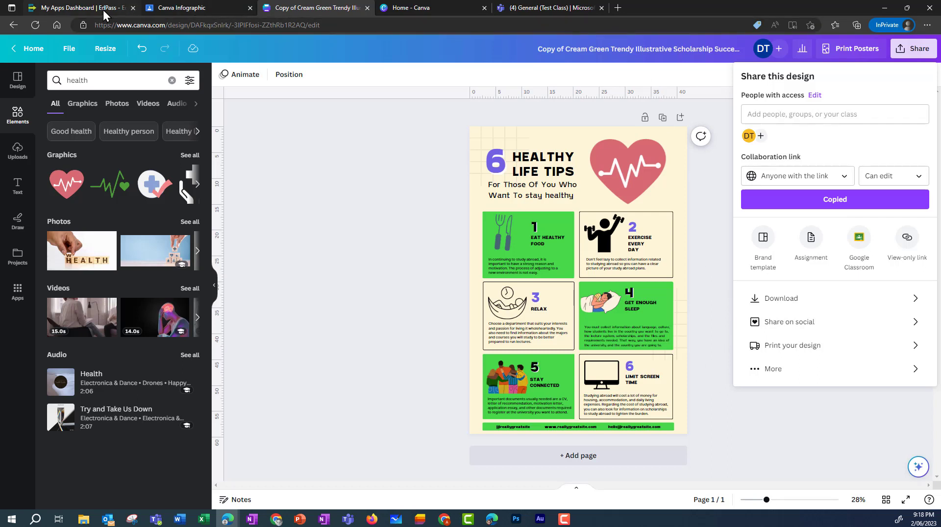
Attach the copied Canva design link to the student's assignment work.
left_click(172, 11)
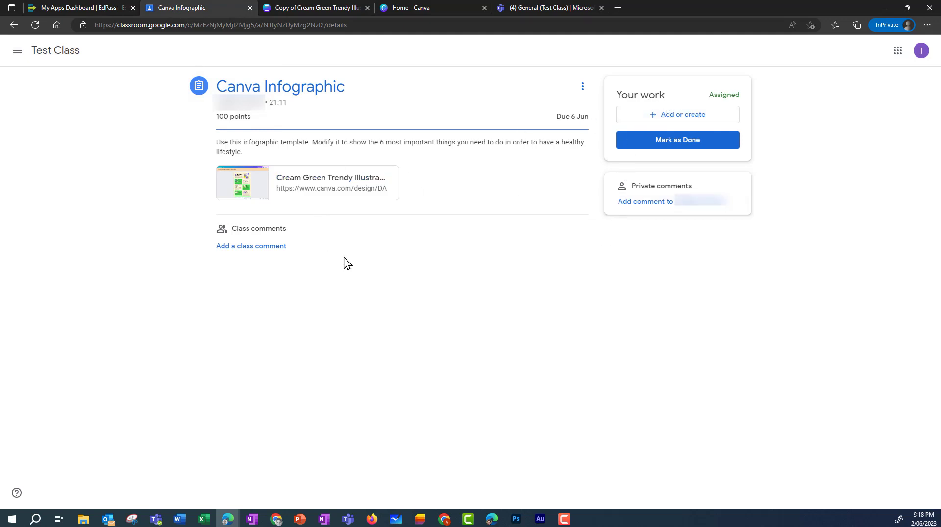
left_click(680, 120)
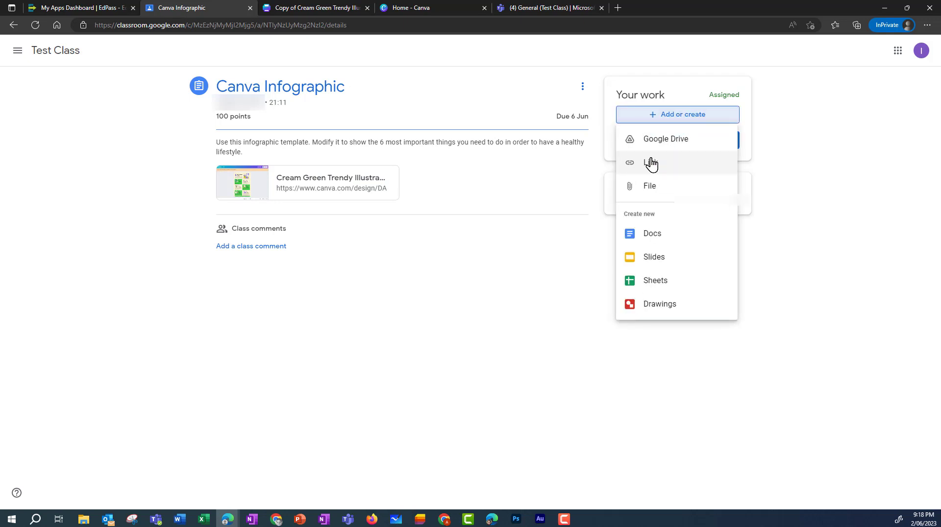
left_click(651, 164)
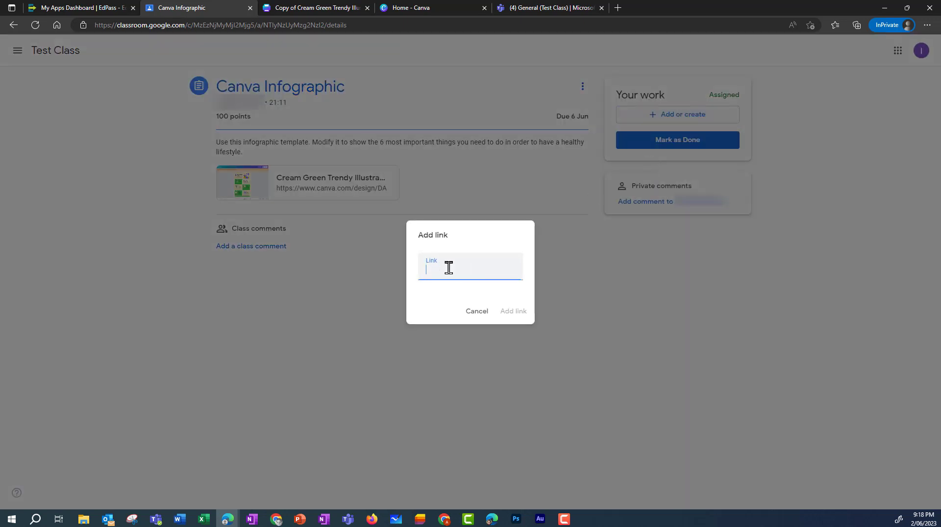
key("ctrl+v")
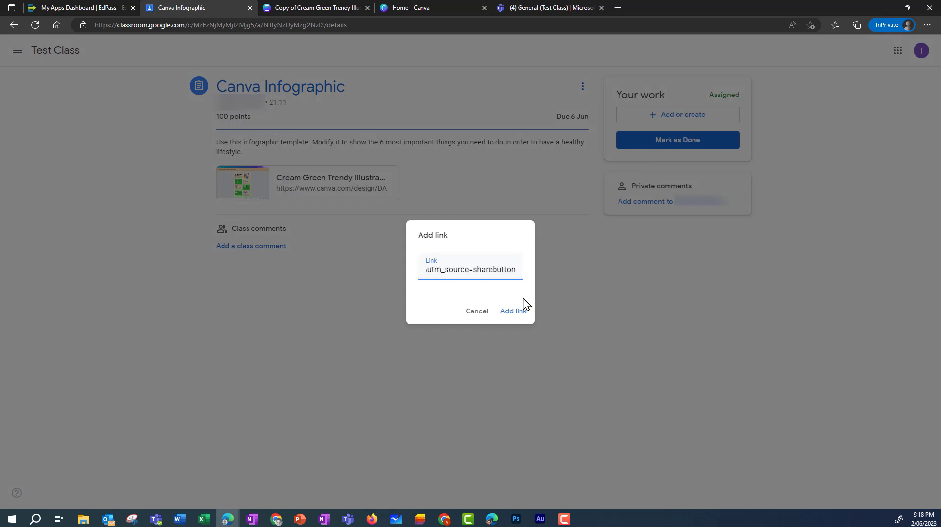
left_click(513, 311)
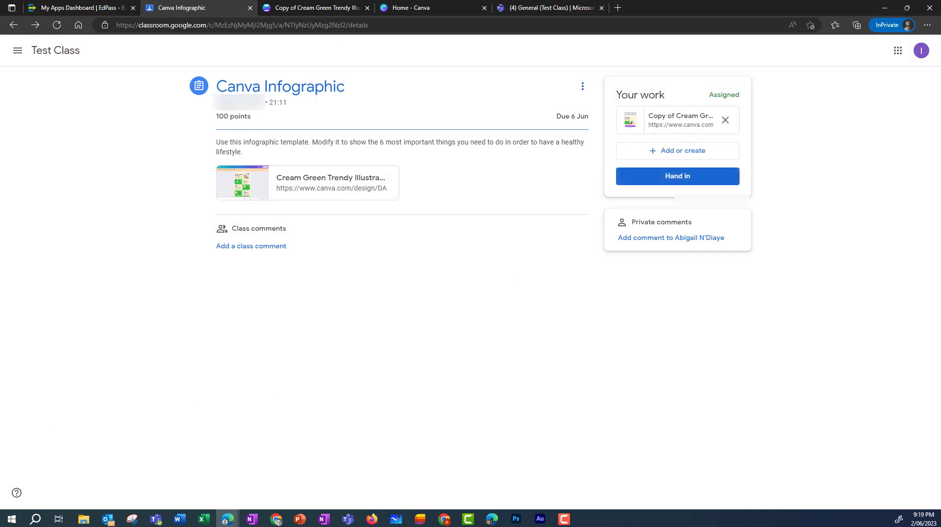
key("alt+Tab")
Expand Canva Infographic, open its instructions page, and view the Student work tab.
left_click(326, 266)
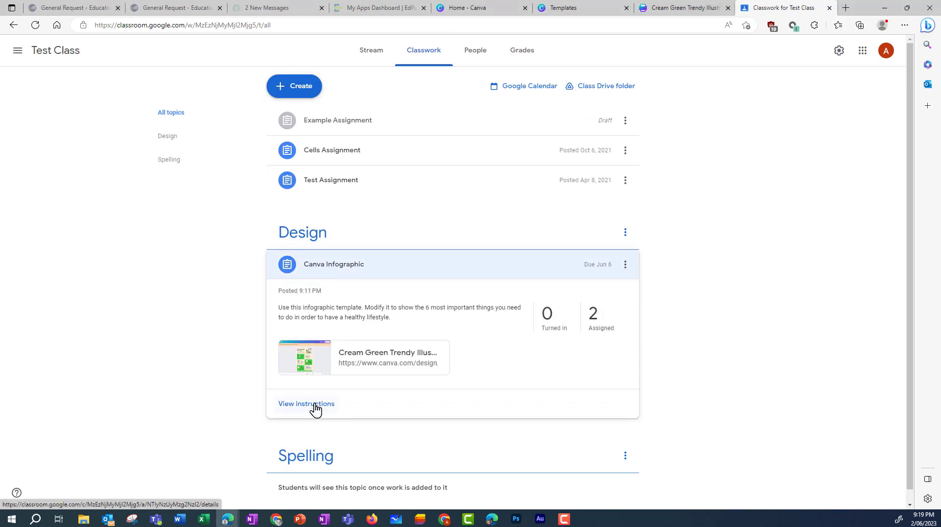
left_click(315, 405)
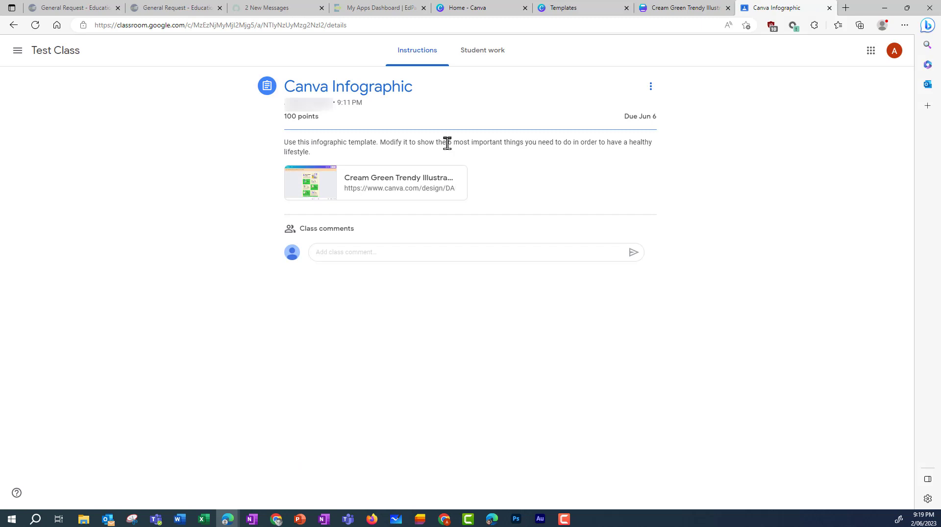
left_click(495, 51)
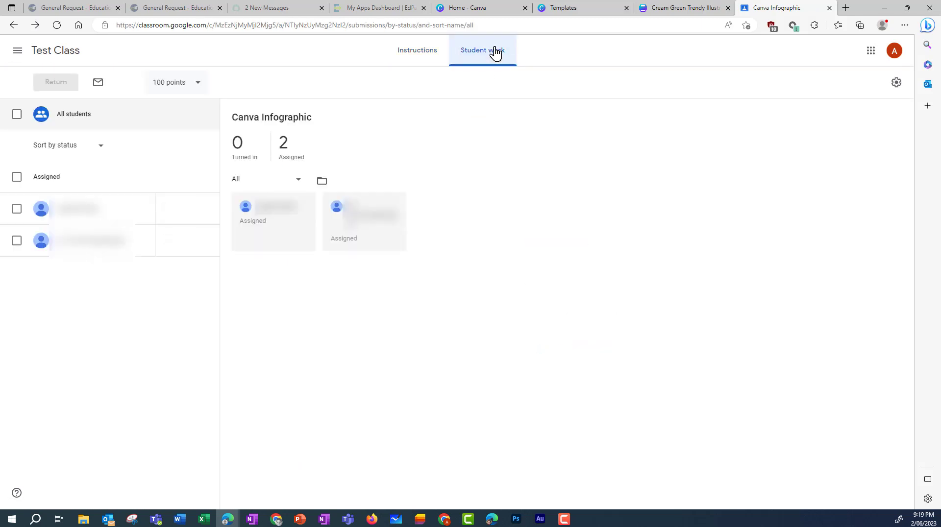